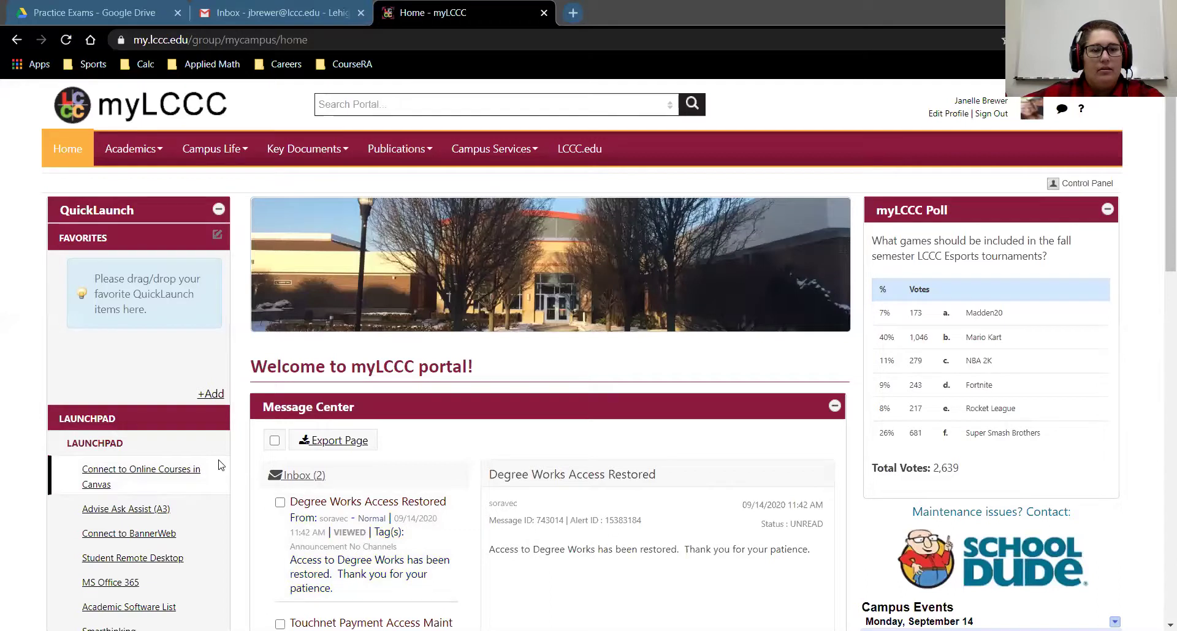
# - Scroll the myLCCC home page down until My Communities shows its Tutoring entry
pyautogui.scroll(-5, 219, 473)
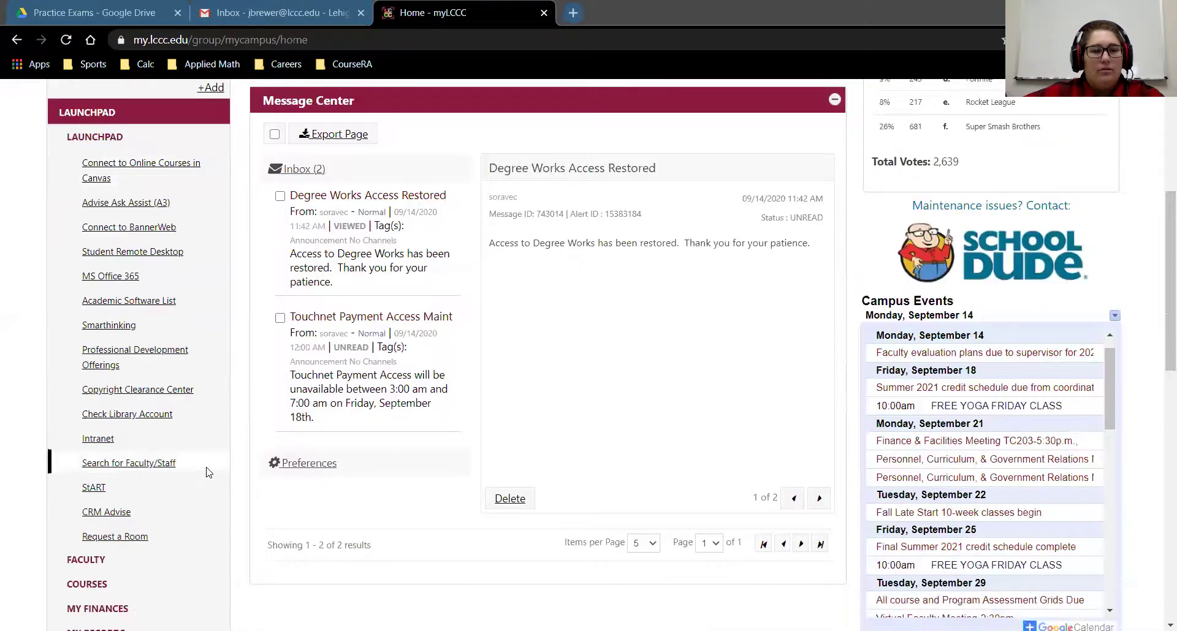
pyautogui.scroll(-6, 207, 472)
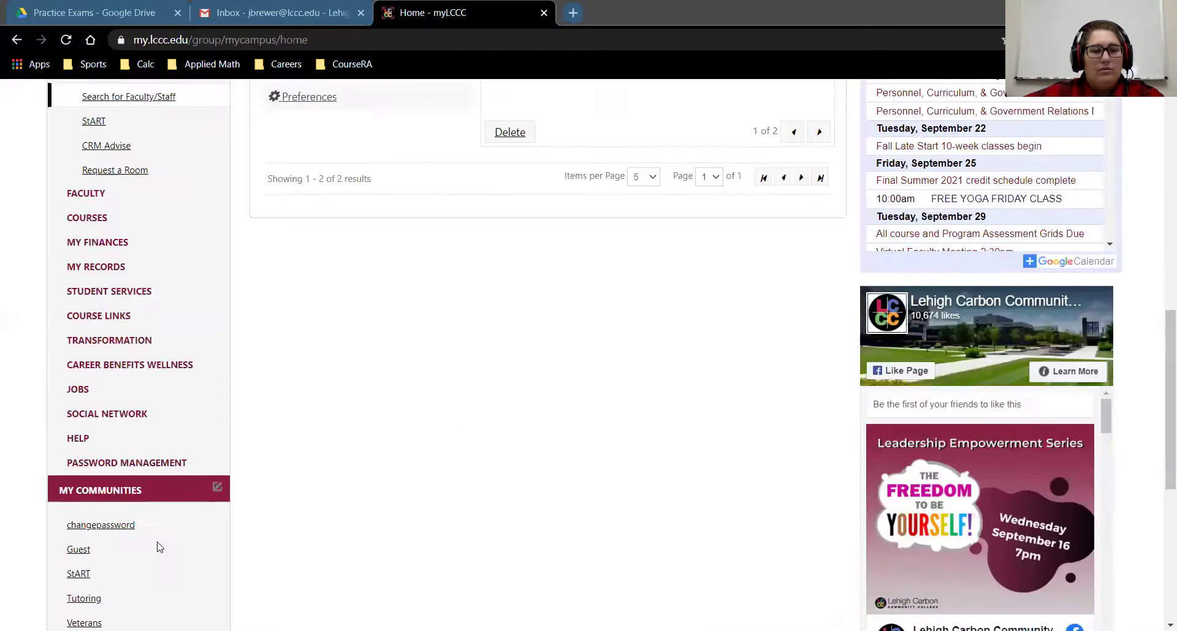
pyautogui.scroll(-3, 153, 507)
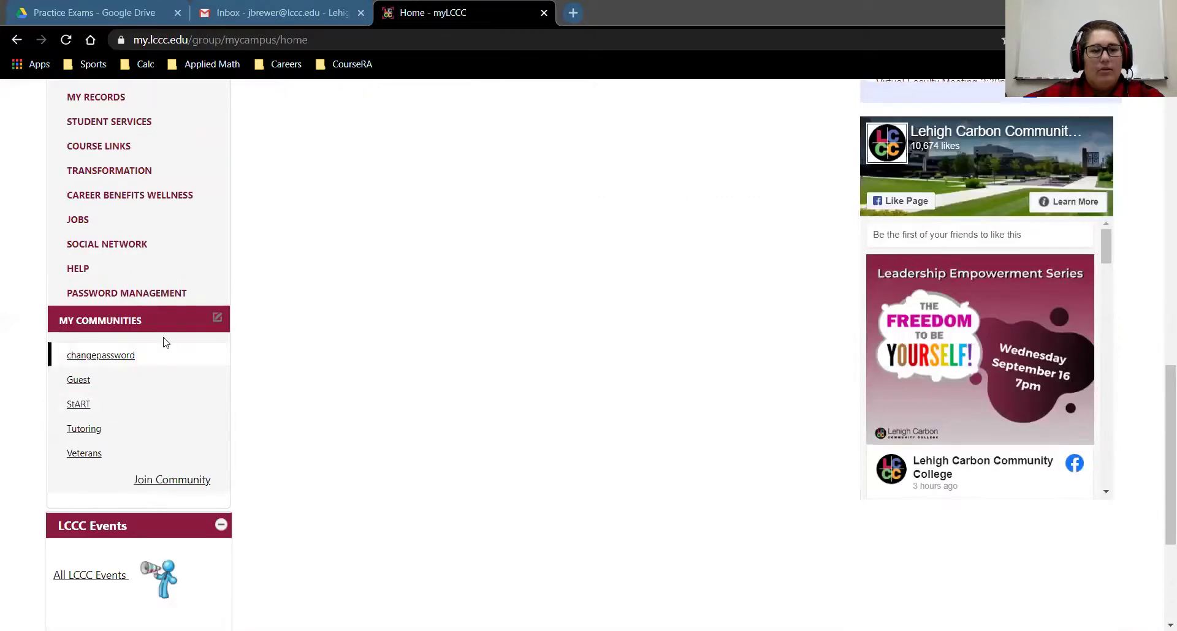
# - Open the Tutoring community and its View Remote Tutors and Courses page for Fall 2020
pyautogui.click(86, 429)
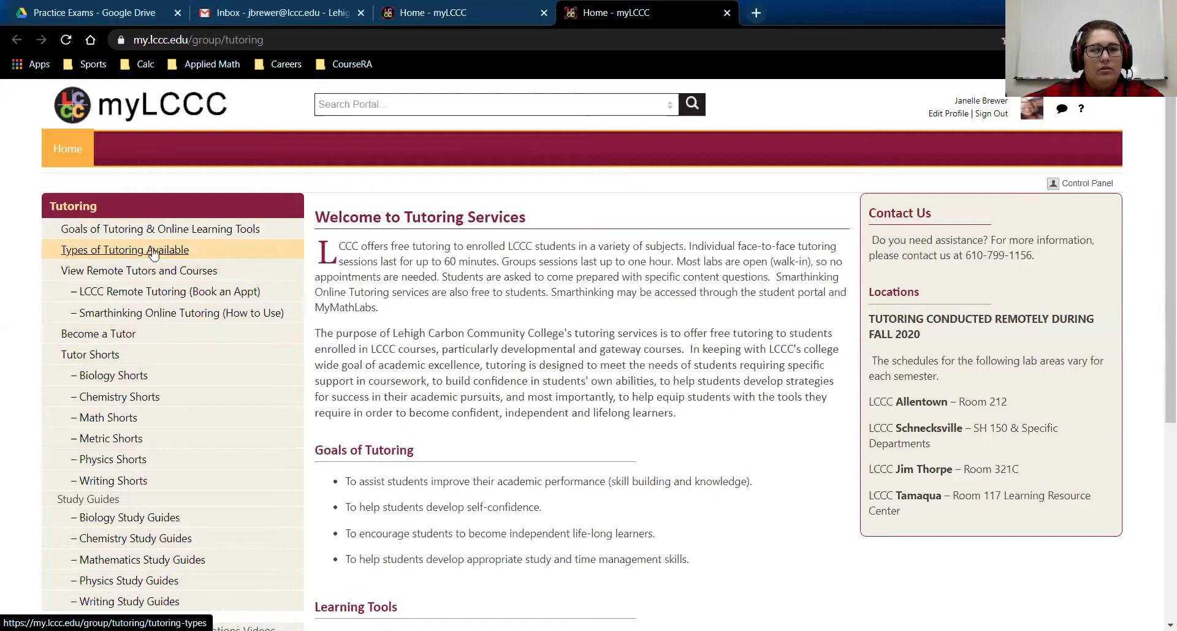
pyautogui.click(200, 277)
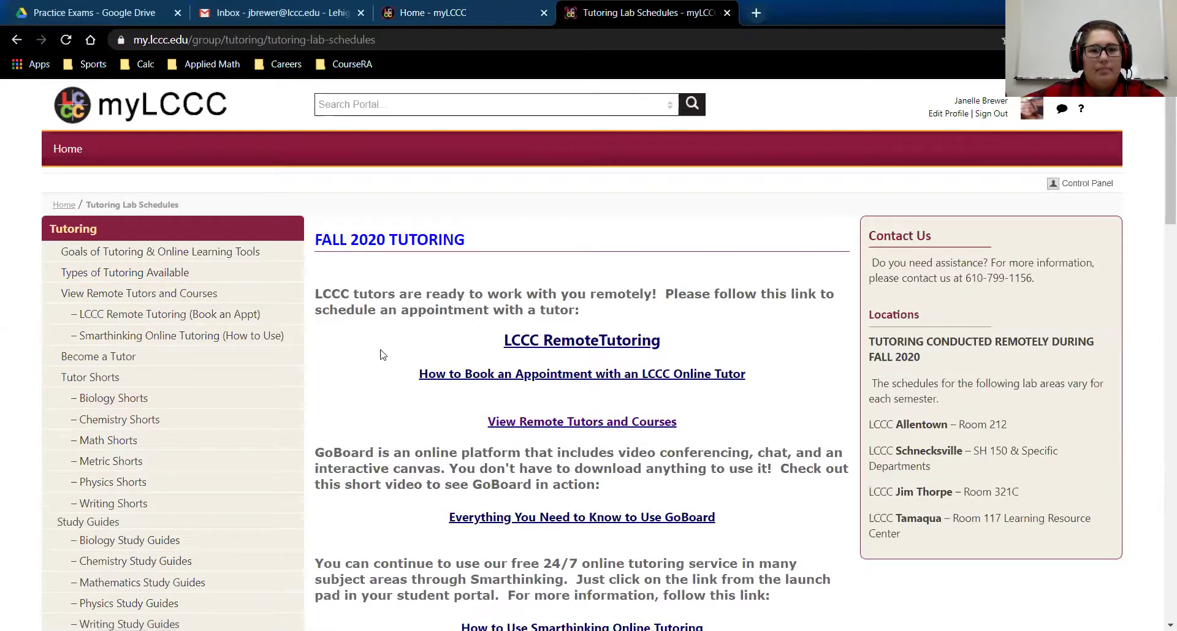
pyautogui.scroll(-7, 376, 357)
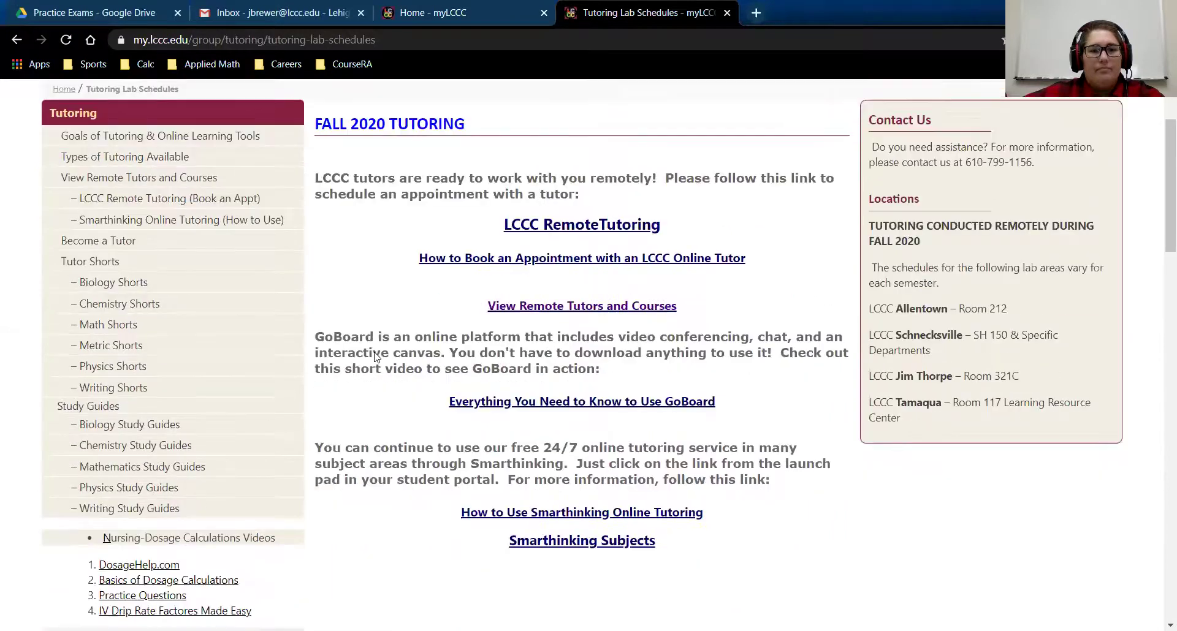
pyautogui.scroll(6, 377, 357)
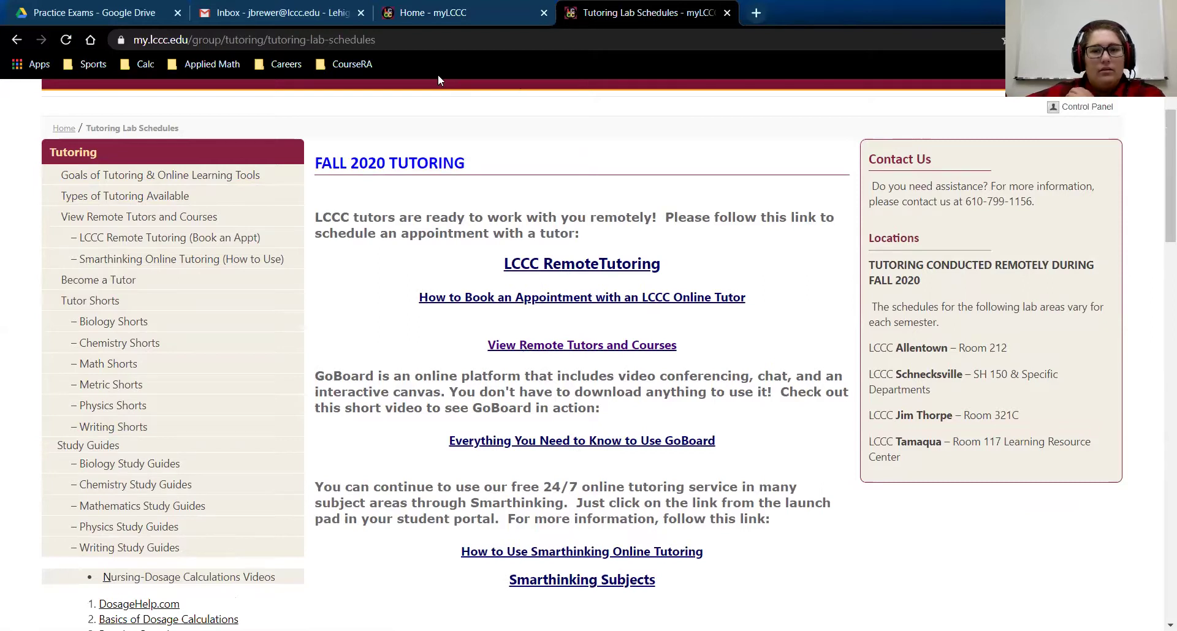
# - Go to the remote tutoring booking site and browse the list of tutors
pyautogui.click(561, 268)
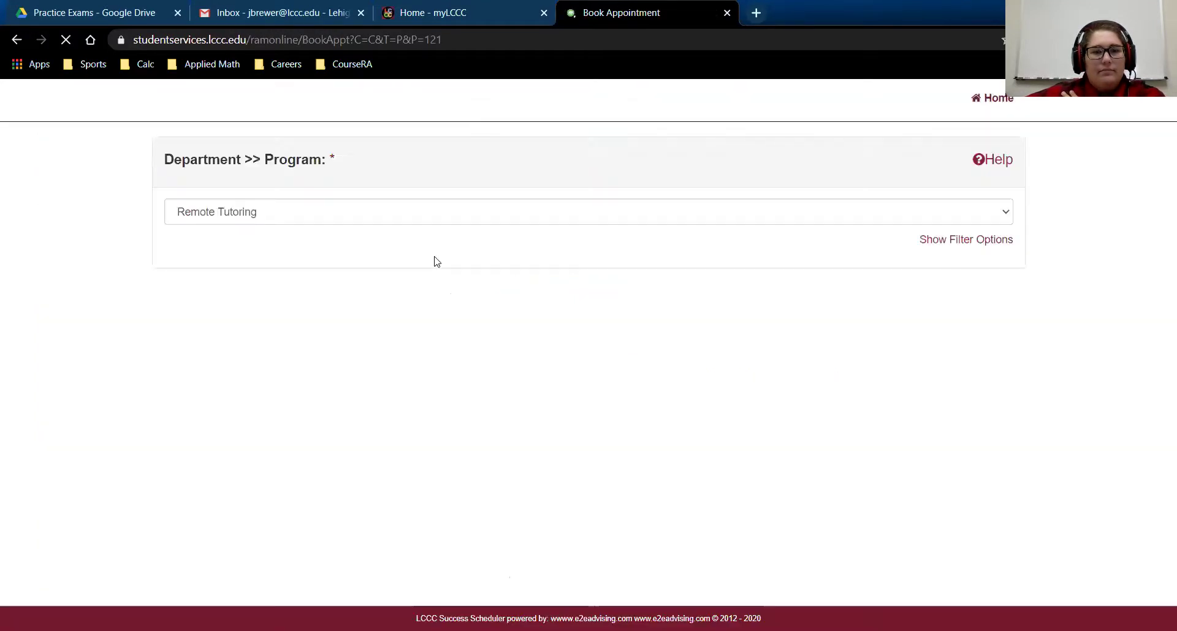
pyautogui.scroll(-1, 409, 289)
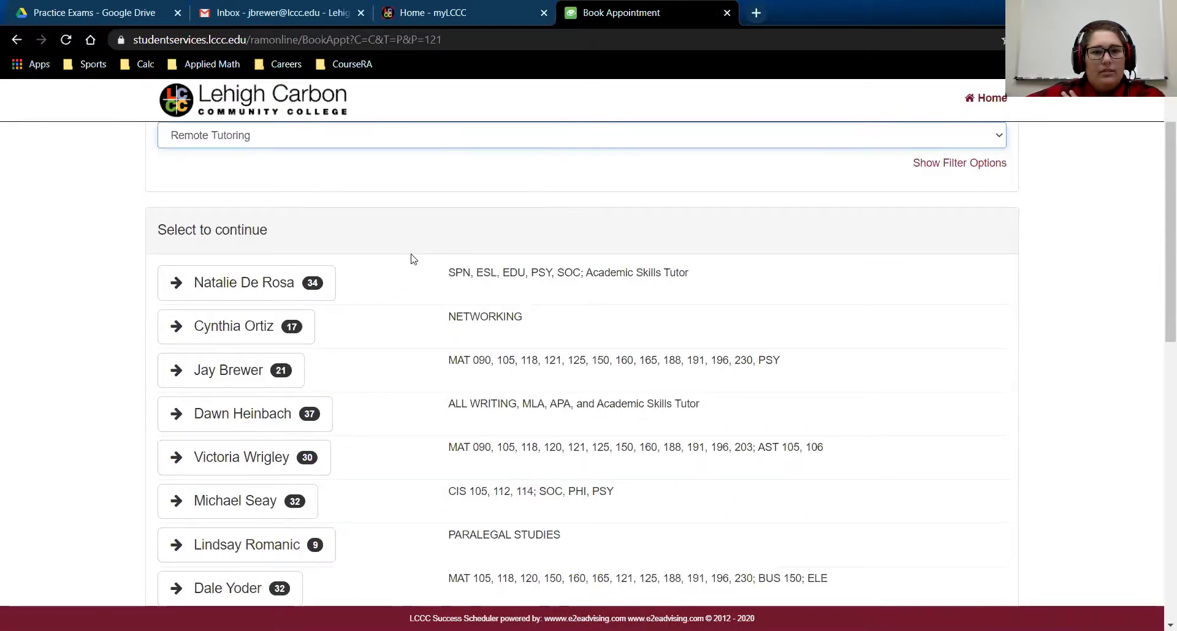
pyautogui.scroll(-1, 364, 257)
pyautogui.scroll(-1, 102, 342)
pyautogui.scroll(1, 116, 338)
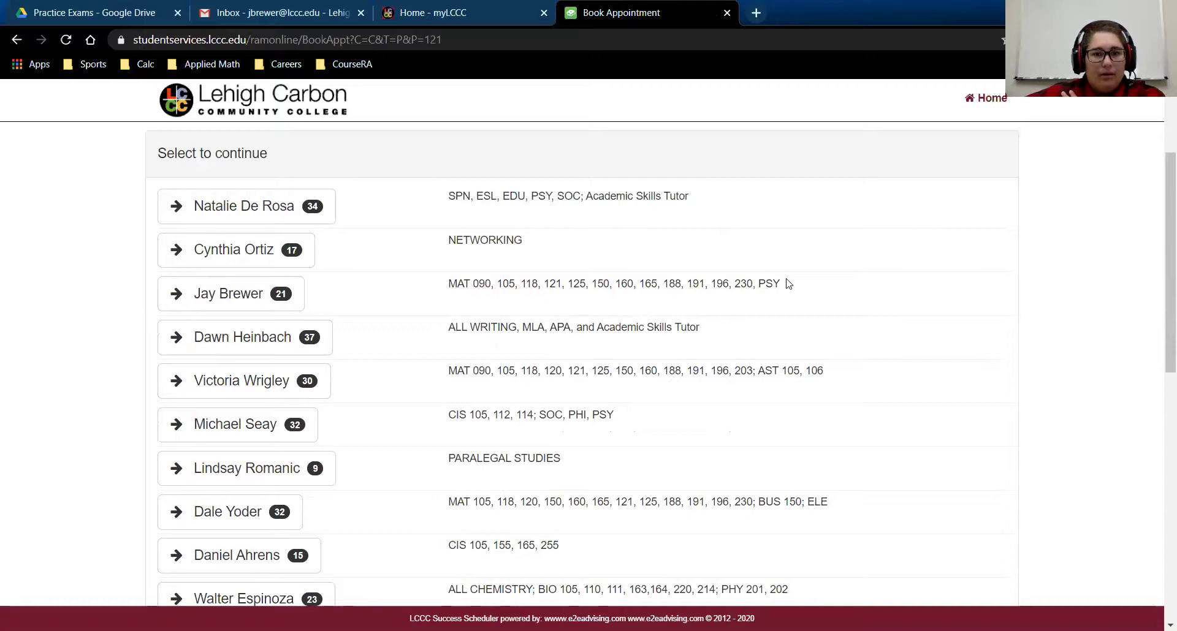
# - Highlight the third tutor's course list, including PSY, to check the subjects covered
pyautogui.moveTo(785, 284); pyautogui.dragTo(440, 291)
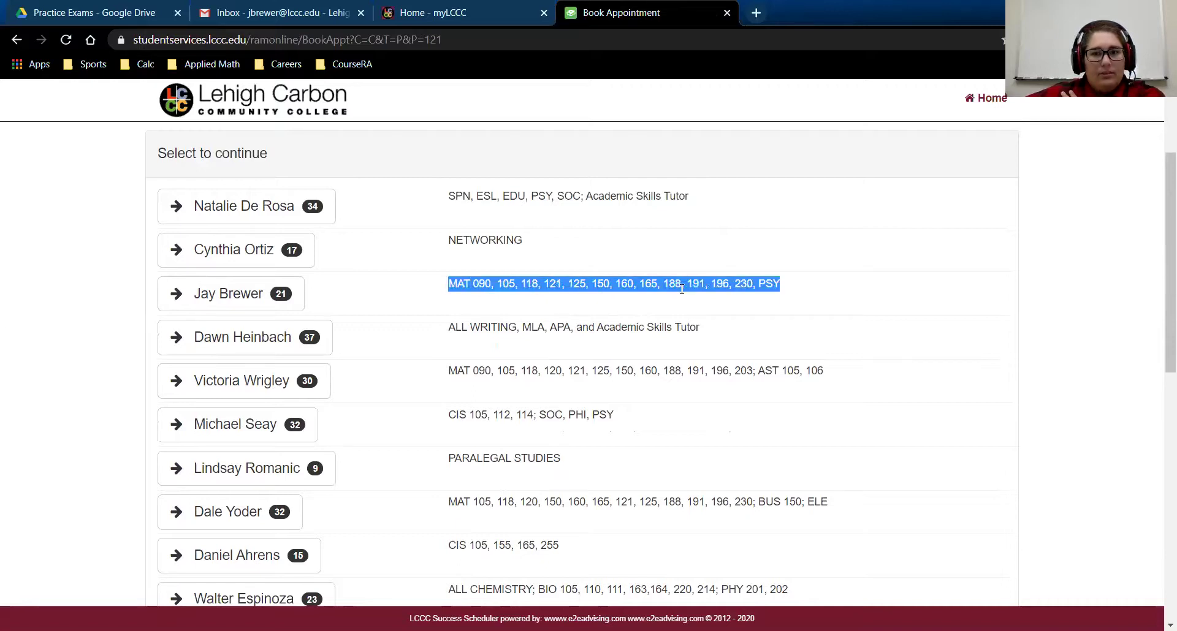
pyautogui.click(809, 284)
pyautogui.moveTo(788, 285); pyautogui.dragTo(449, 281)
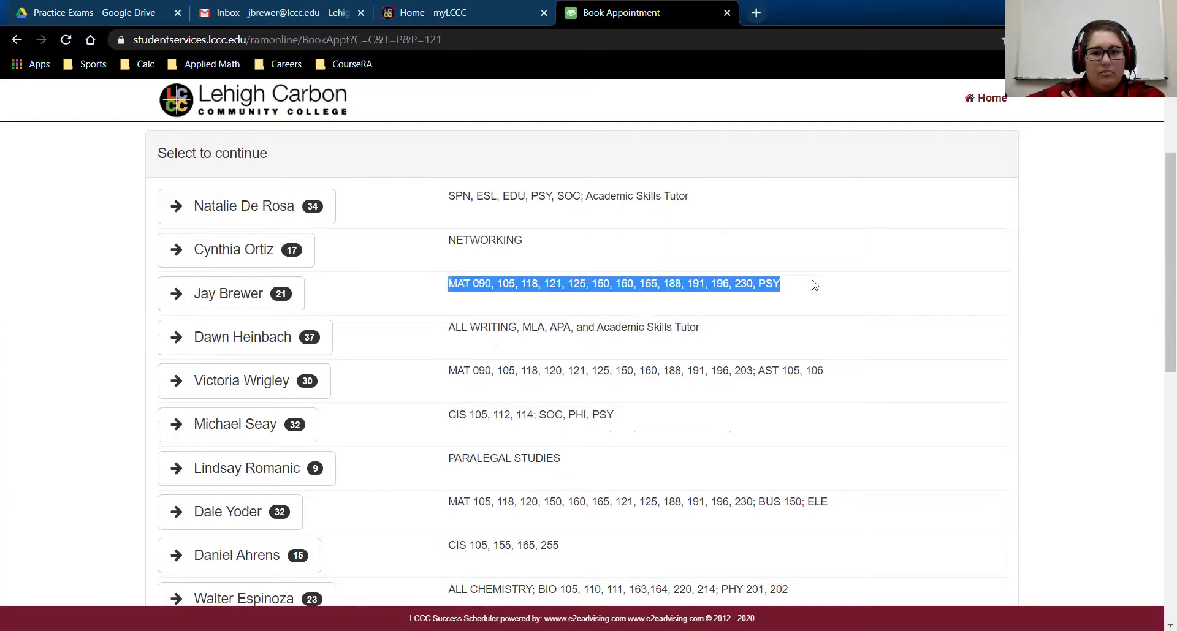
pyautogui.moveTo(795, 287); pyautogui.dragTo(758, 284)
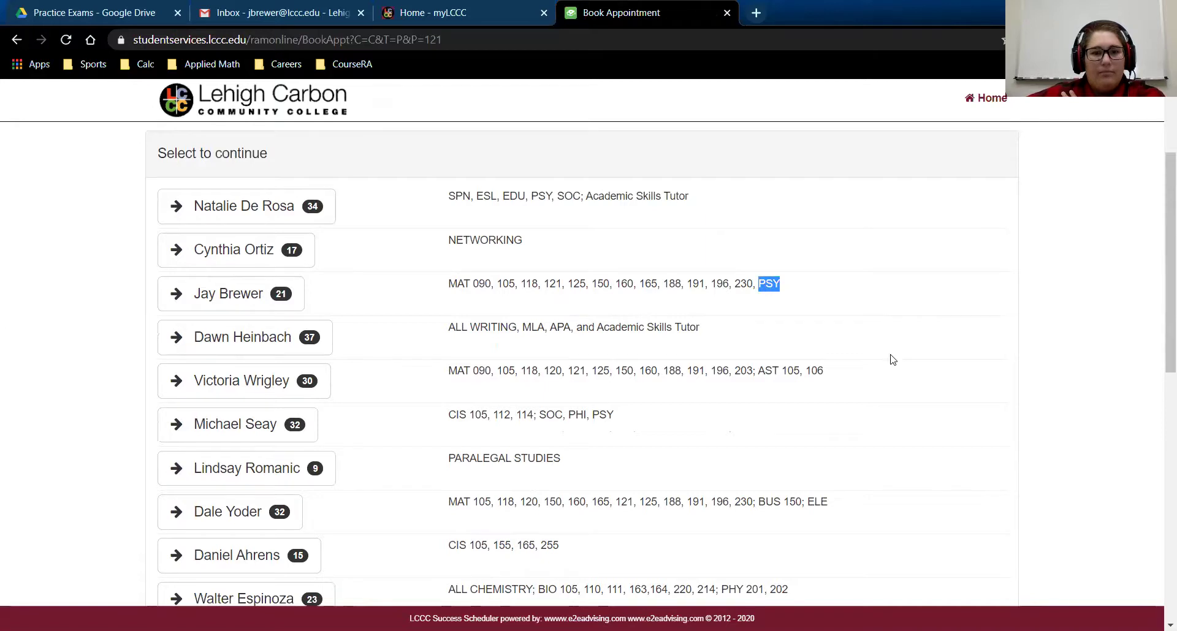
pyautogui.scroll(-1, 895, 362)
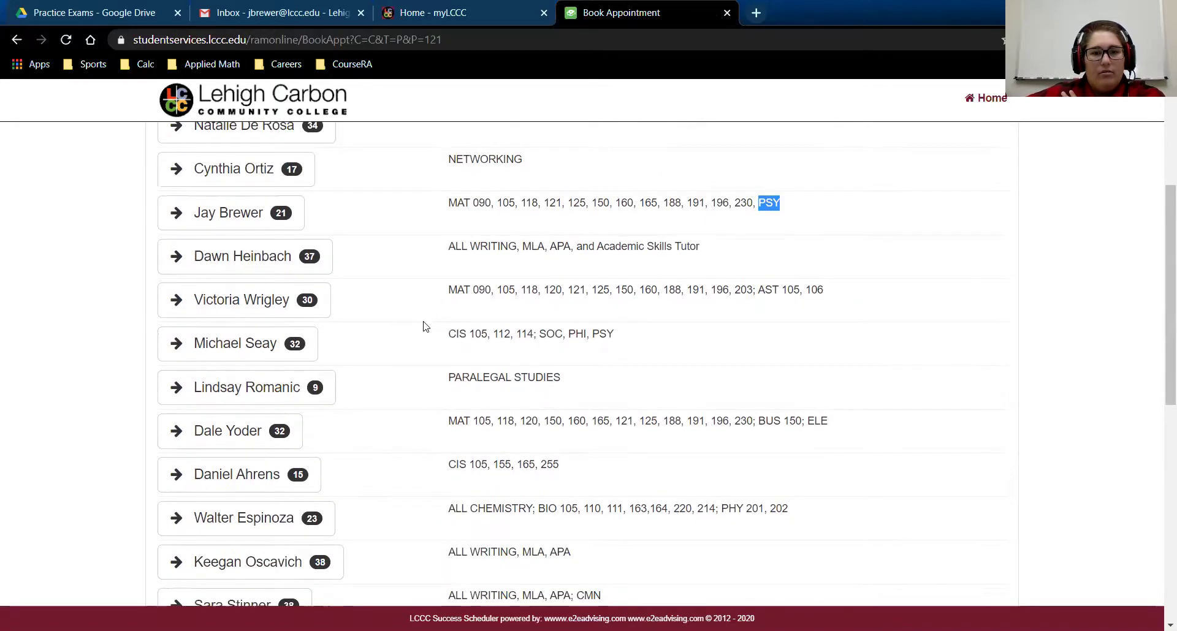
pyautogui.scroll(-4, 427, 320)
pyautogui.scroll(-3, 423, 322)
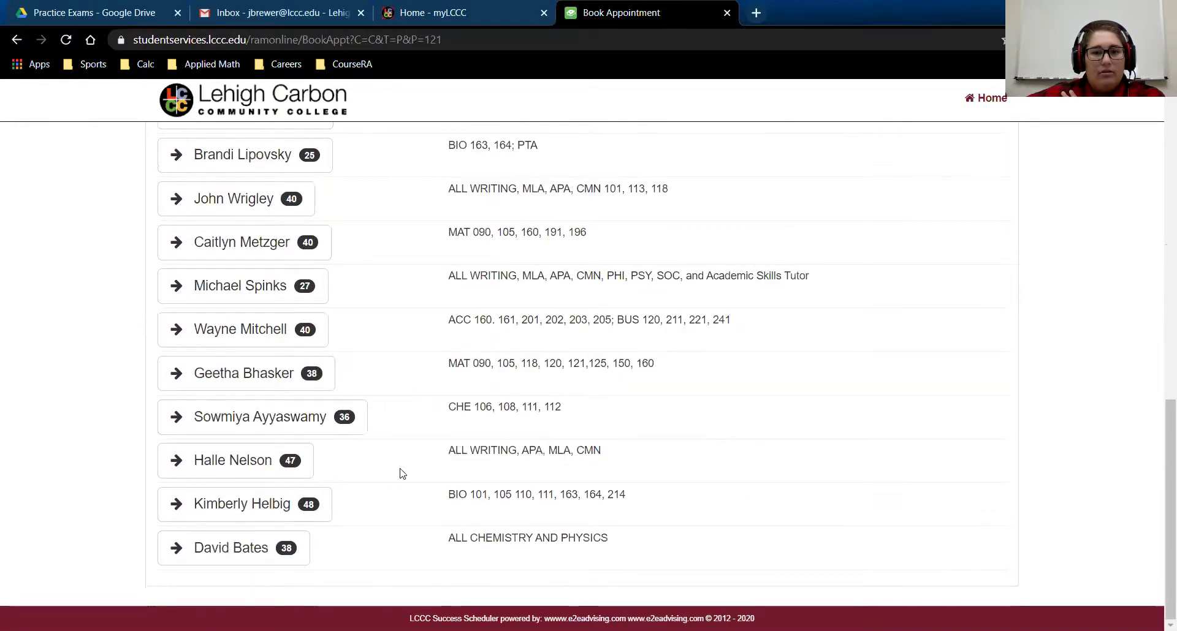
pyautogui.scroll(7, 399, 472)
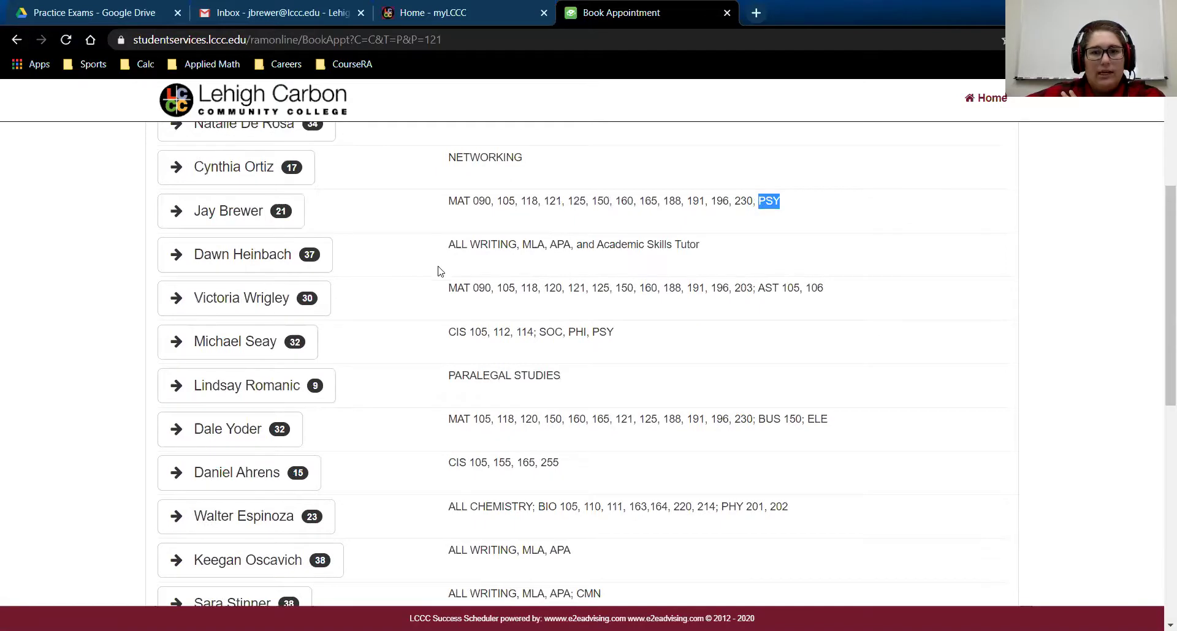
# - Clear the stray selection and open the chosen tutor's available appointment dates
pyautogui.click(792, 204)
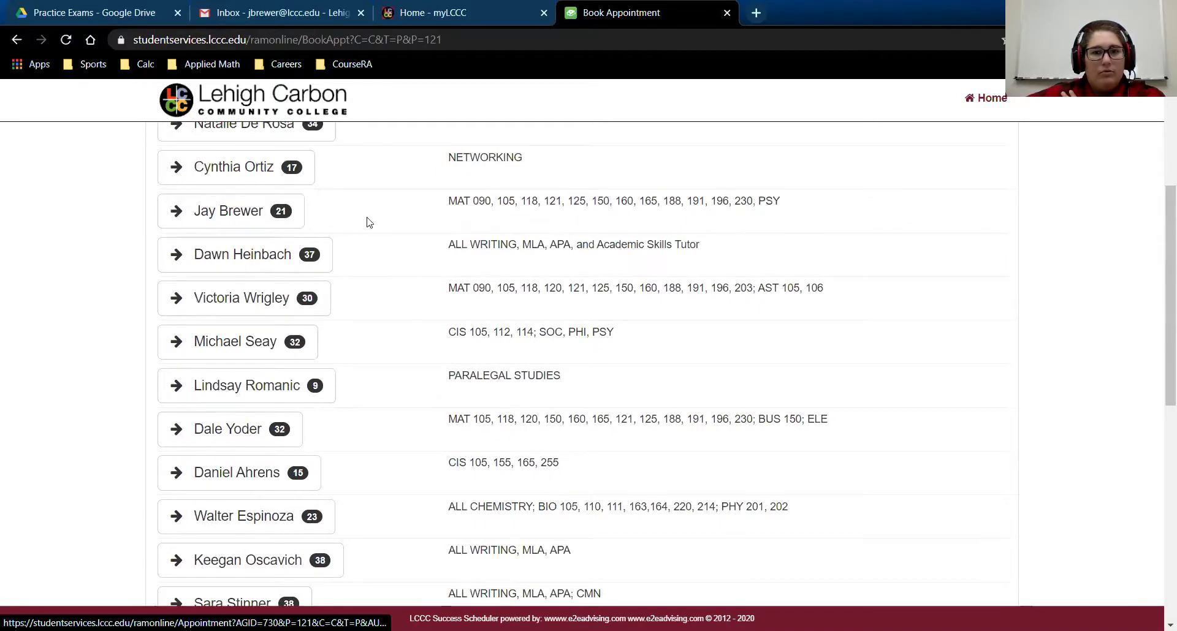
pyautogui.scroll(1, 375, 240)
pyautogui.scroll(-1, 402, 269)
pyautogui.scroll(1, 400, 267)
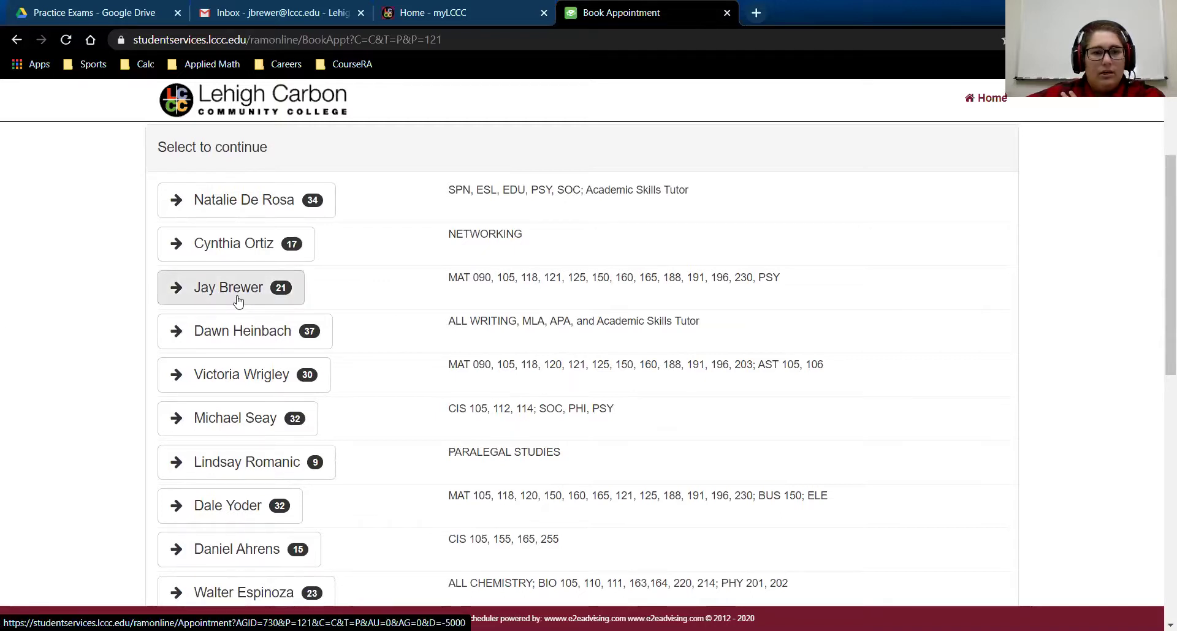
pyautogui.click(238, 300)
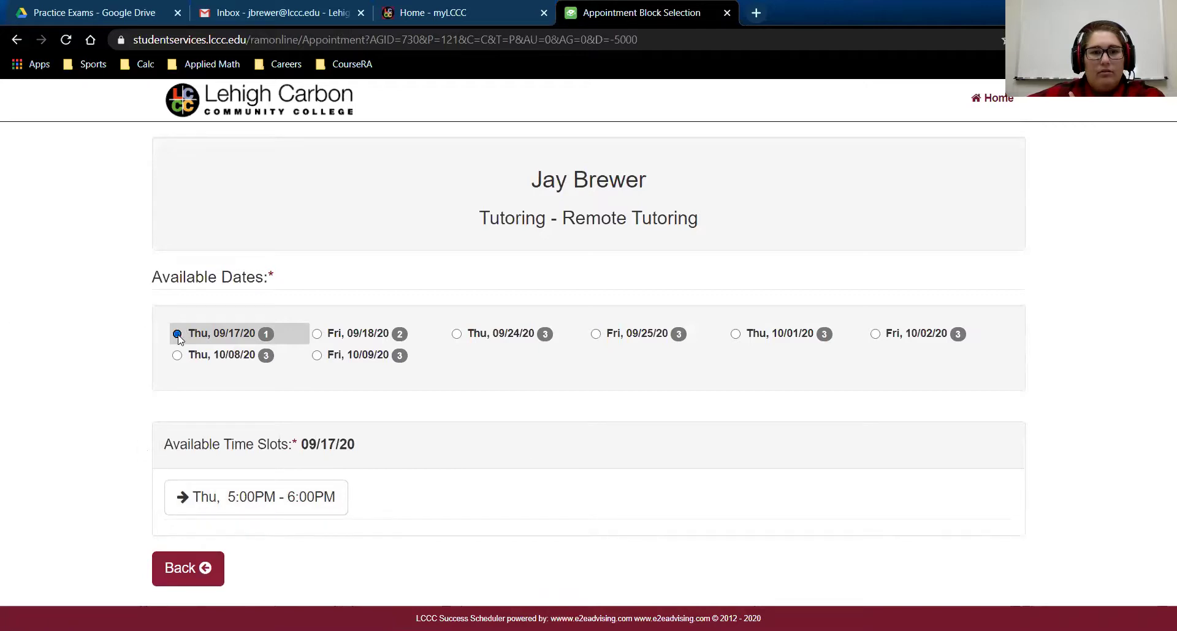
# - Compare the time slots for 09/18, 09/24, 09/25 and 10/01, then return to the tutors
pyautogui.click(318, 335)
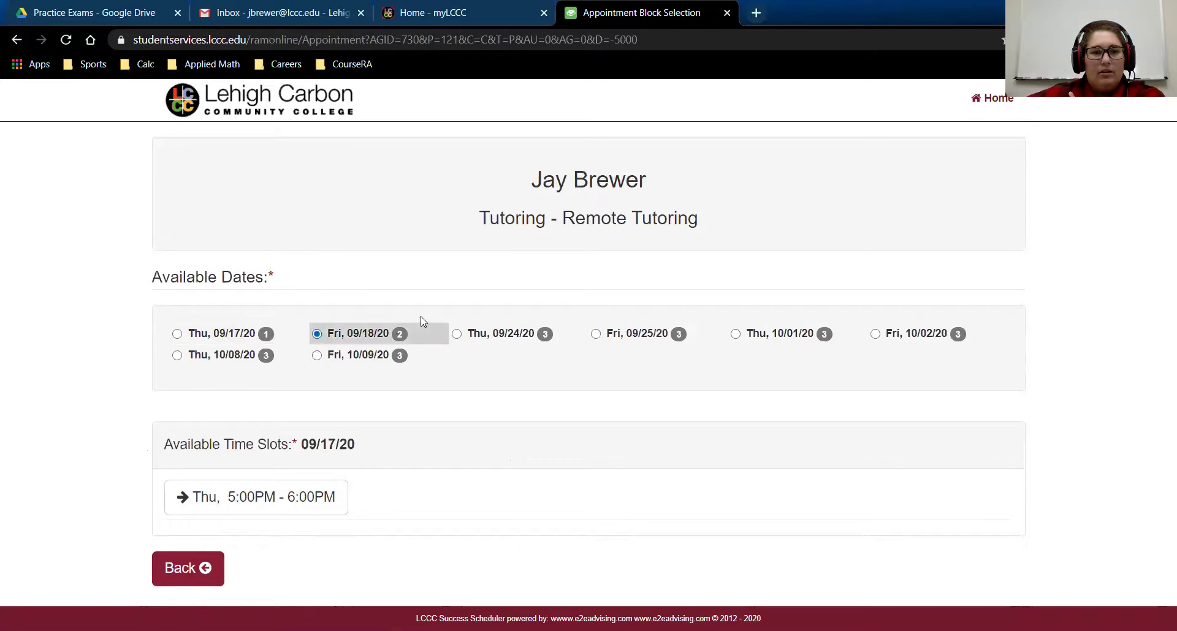
pyautogui.click(451, 335)
pyautogui.click(590, 335)
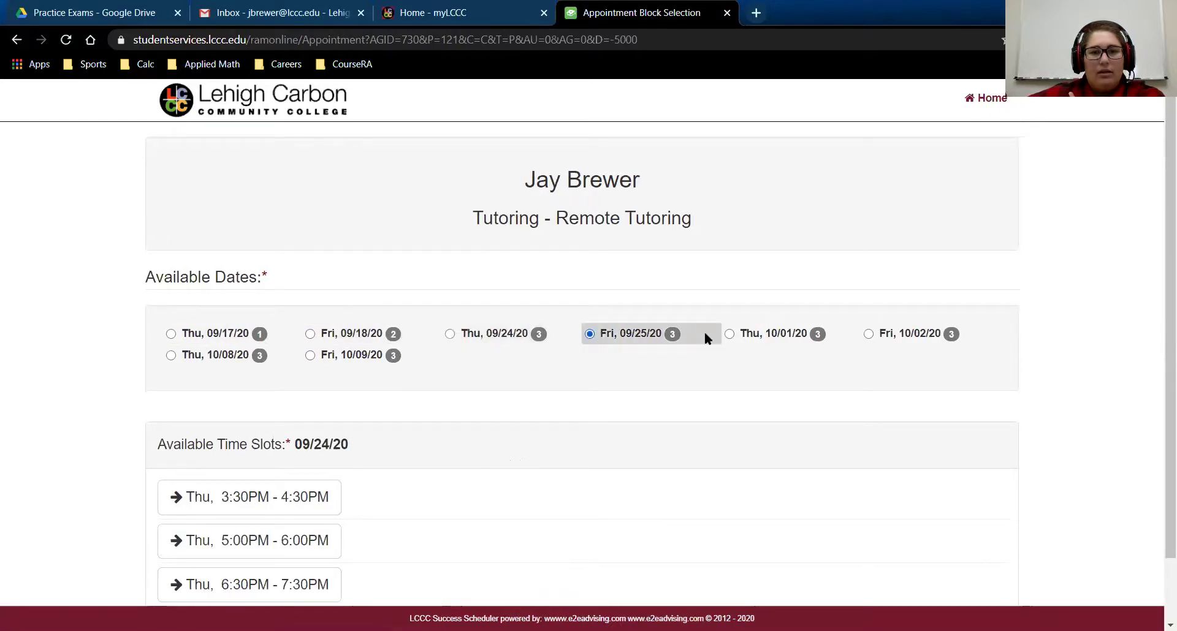
pyautogui.click(730, 335)
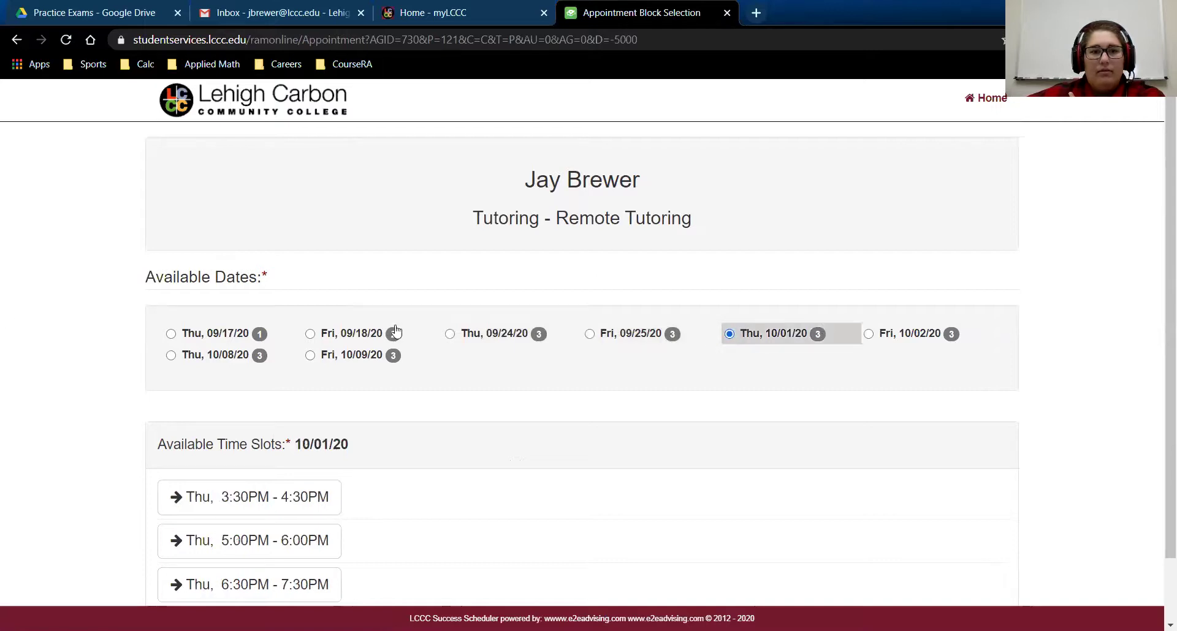
pyautogui.scroll(-1, 395, 331)
pyautogui.click(181, 582)
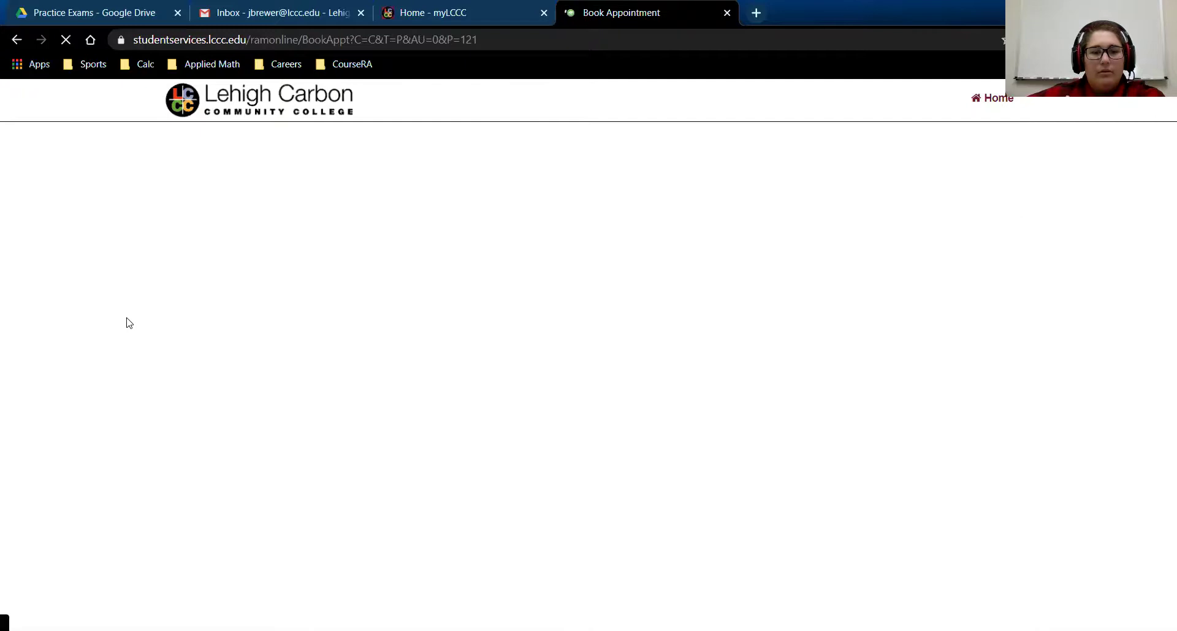
# - Find the same tutor again in the Remote Tutoring list and reopen their appointment dates
pyautogui.scroll(-2, 120, 331)
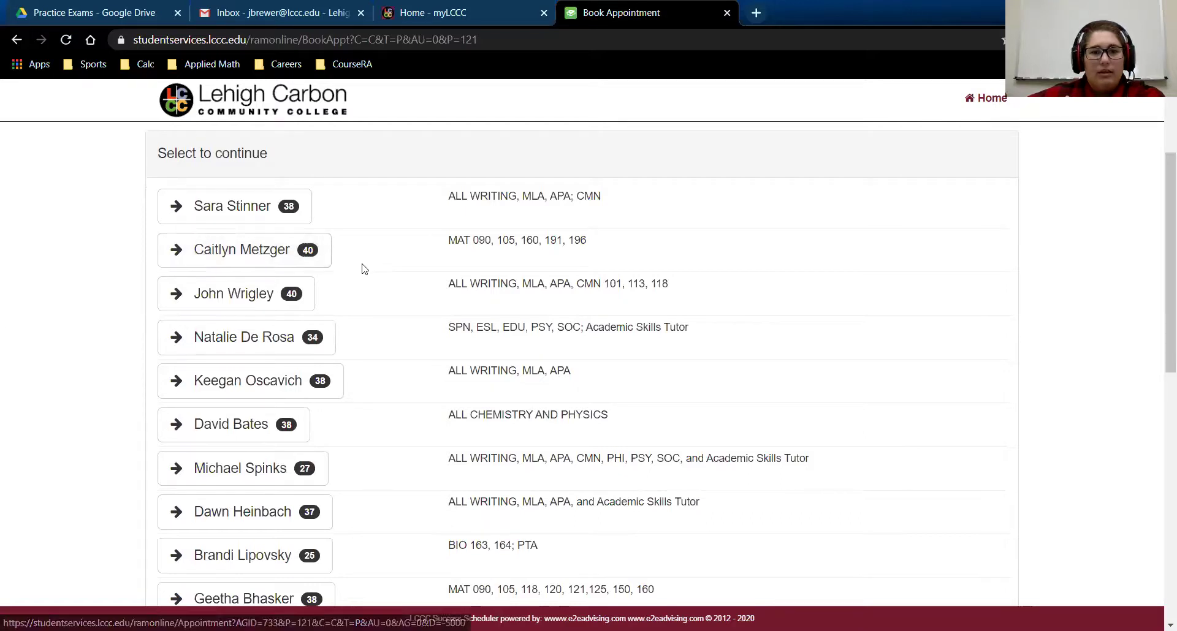
pyautogui.scroll(-5, 363, 270)
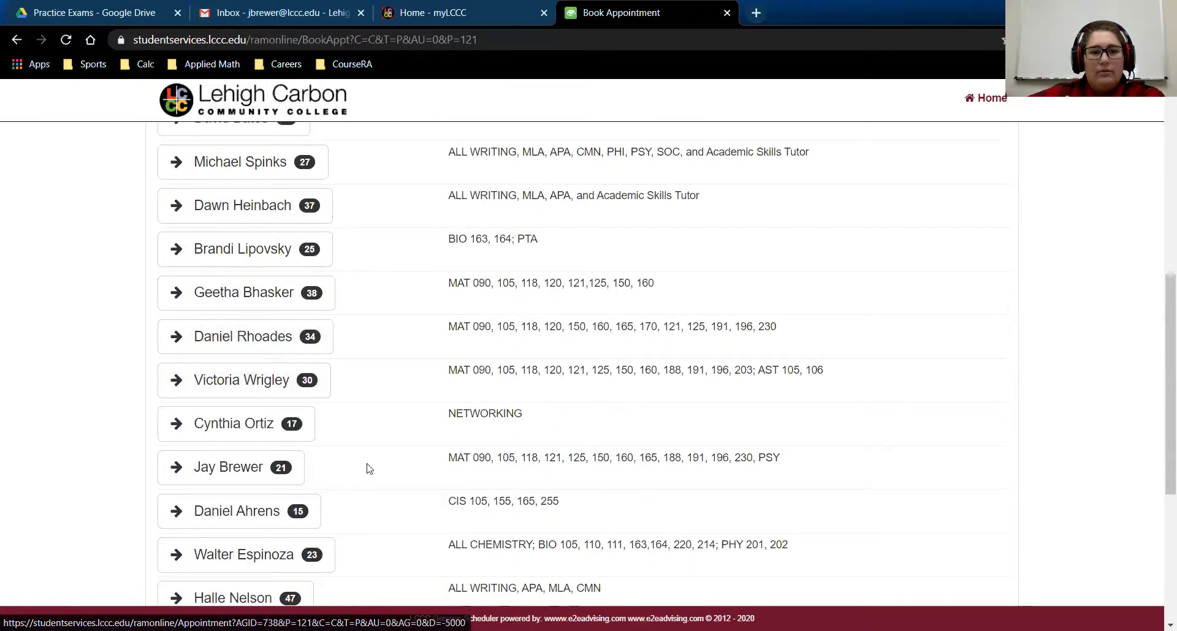
pyautogui.scroll(-6, 359, 469)
pyautogui.scroll(7, 368, 466)
pyautogui.scroll(6, 374, 454)
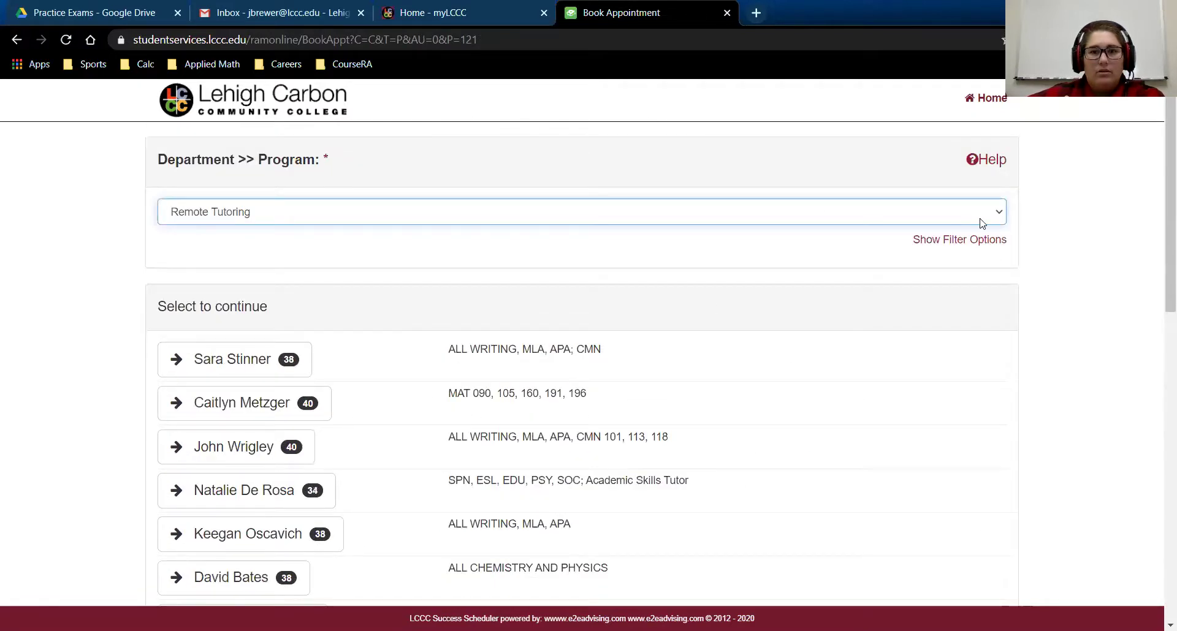
pyautogui.scroll(-3, 231, 460)
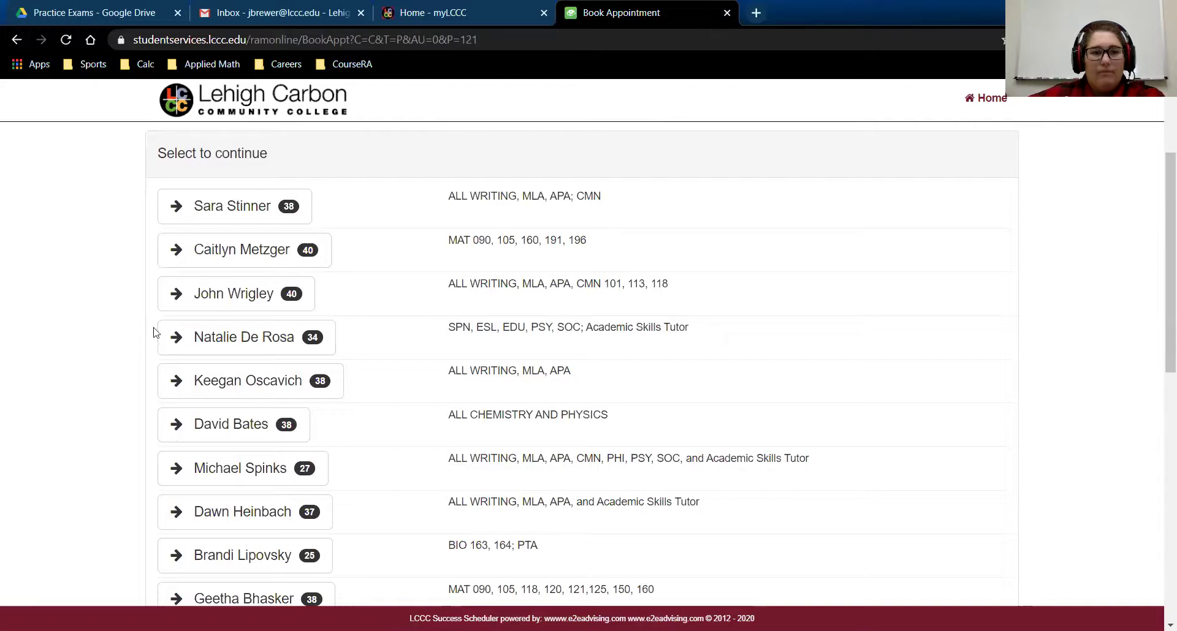
pyautogui.scroll(-3, 125, 440)
pyautogui.scroll(-1, 123, 441)
pyautogui.scroll(3, 122, 442)
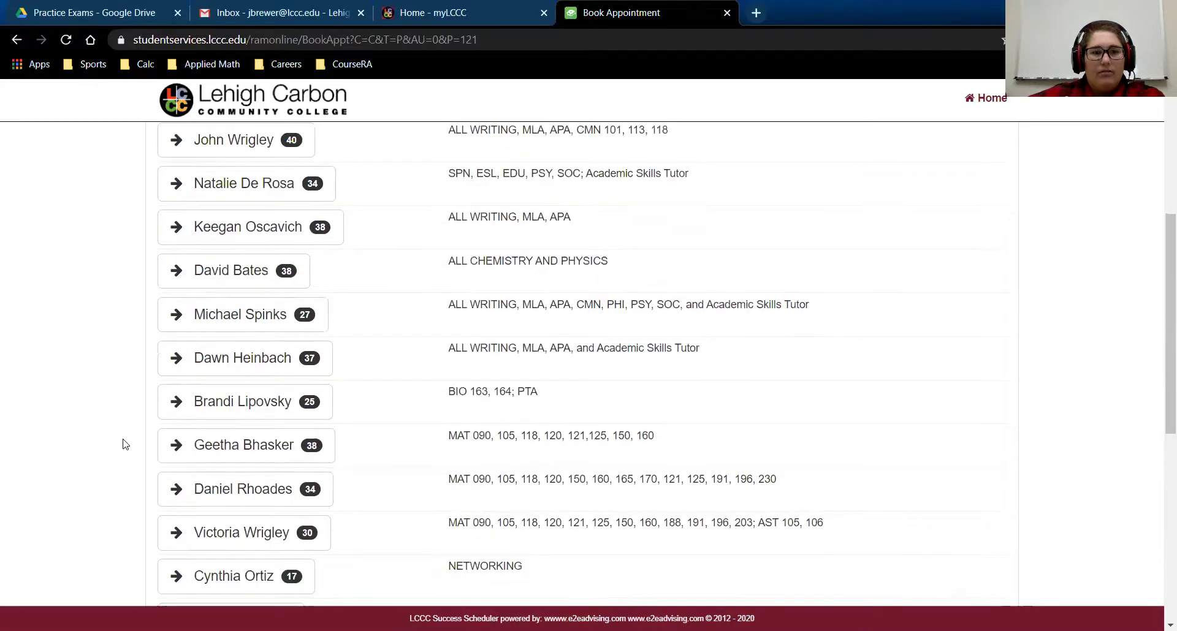
pyautogui.scroll(1, 151, 374)
pyautogui.scroll(-1, 147, 393)
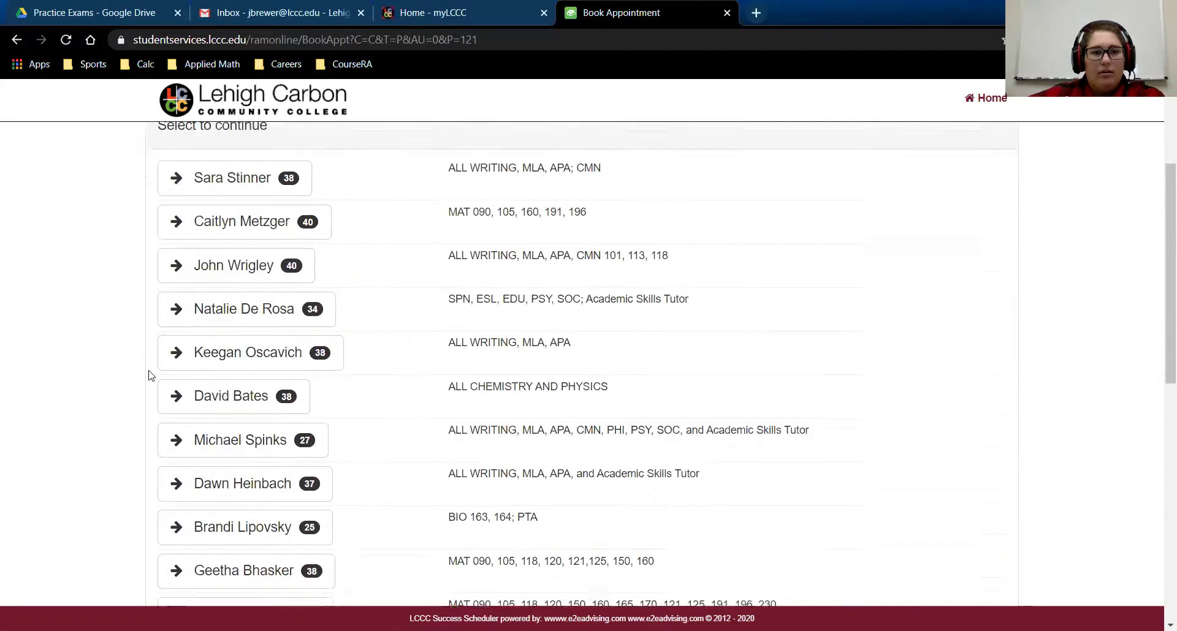
pyautogui.scroll(-3, 92, 473)
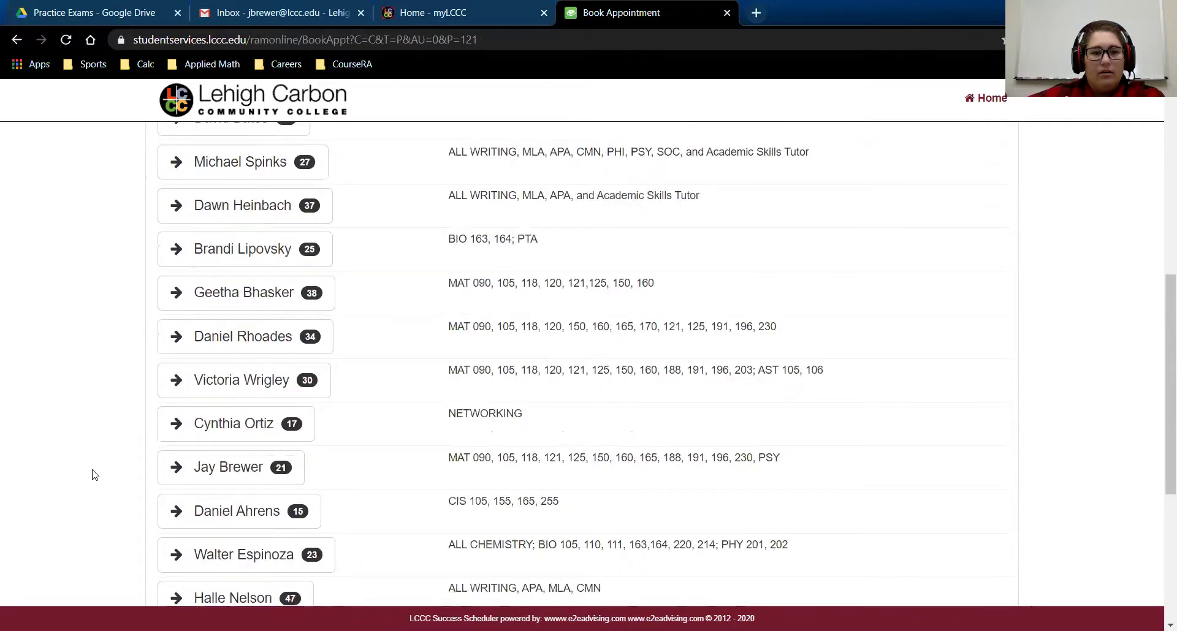
pyautogui.scroll(1, 154, 509)
pyautogui.click(217, 549)
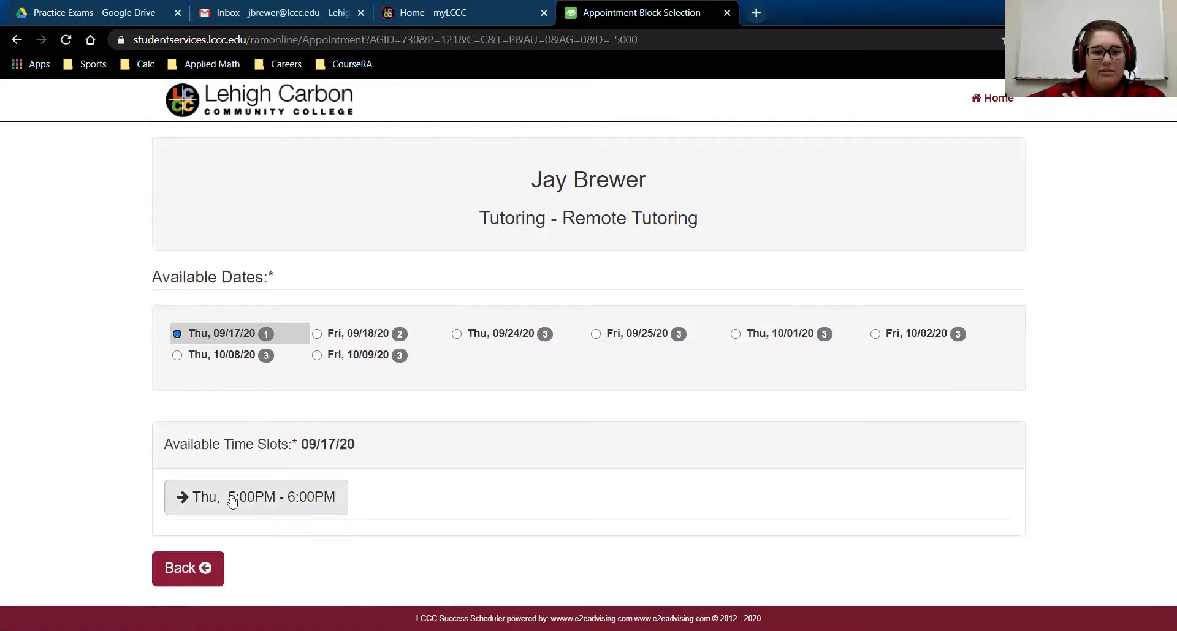
# - Choose the Thu 09/17/20 5:00PM–6:00PM slot, then back out of the login page
pyautogui.click(220, 486)
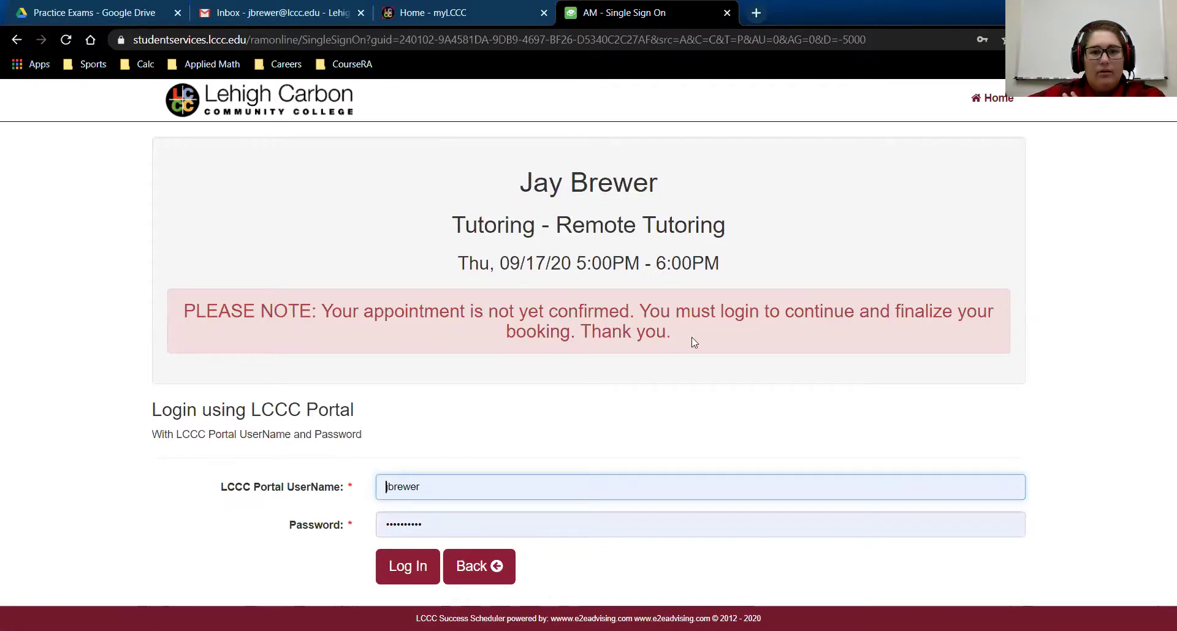
pyautogui.click(488, 569)
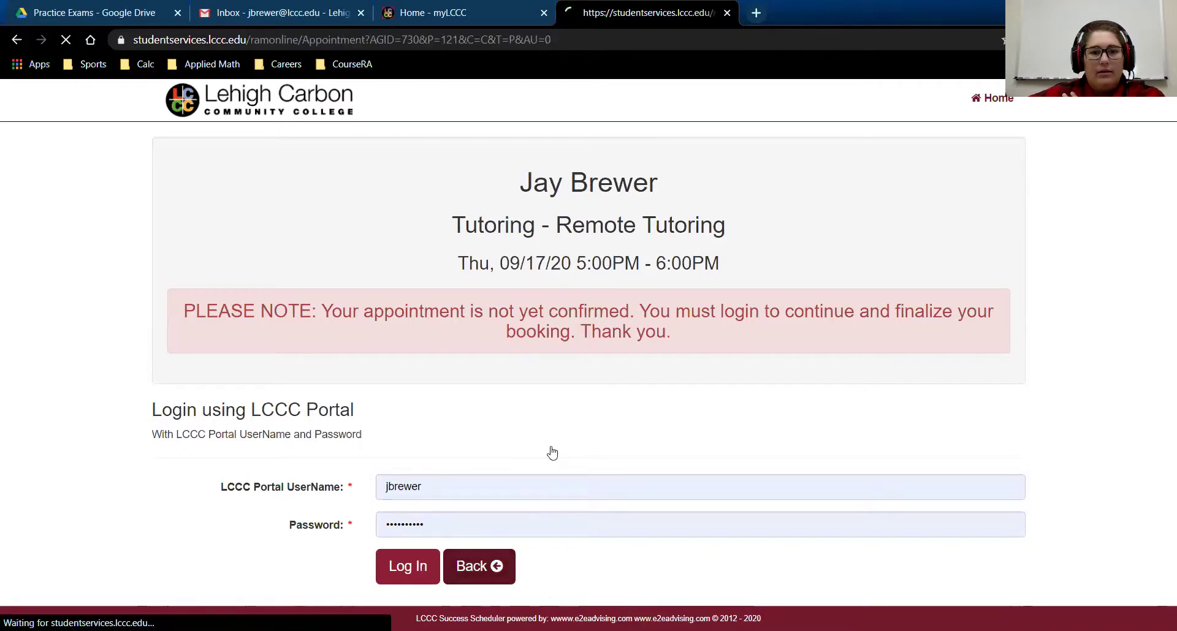